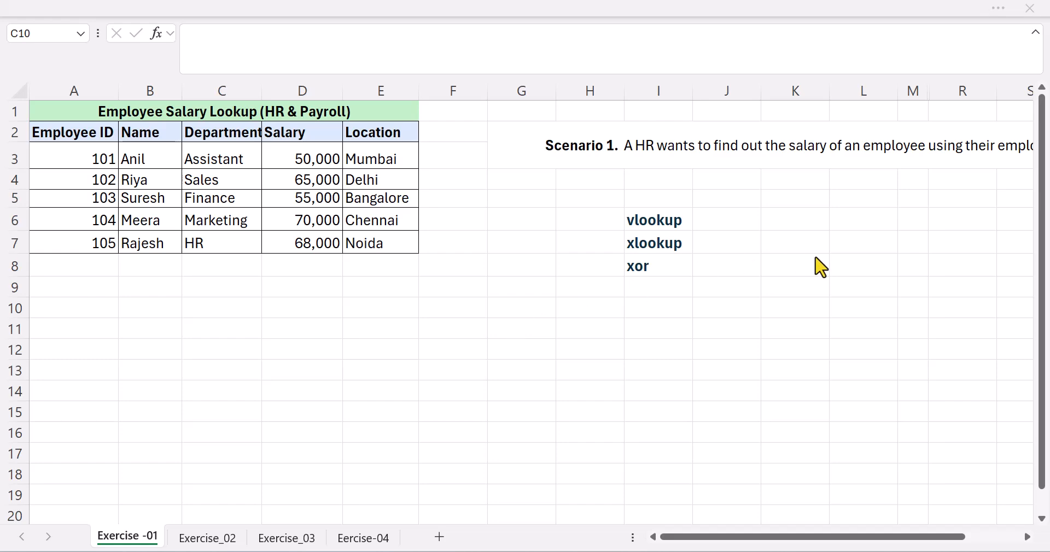
Start a VLOOKUP formula in cell C10 of the Exercise -01 sheet, with employee ID cell A5 as the lookup value.
scroll(821, 267, "right", 5)
scroll(820, 267, "left", 2)
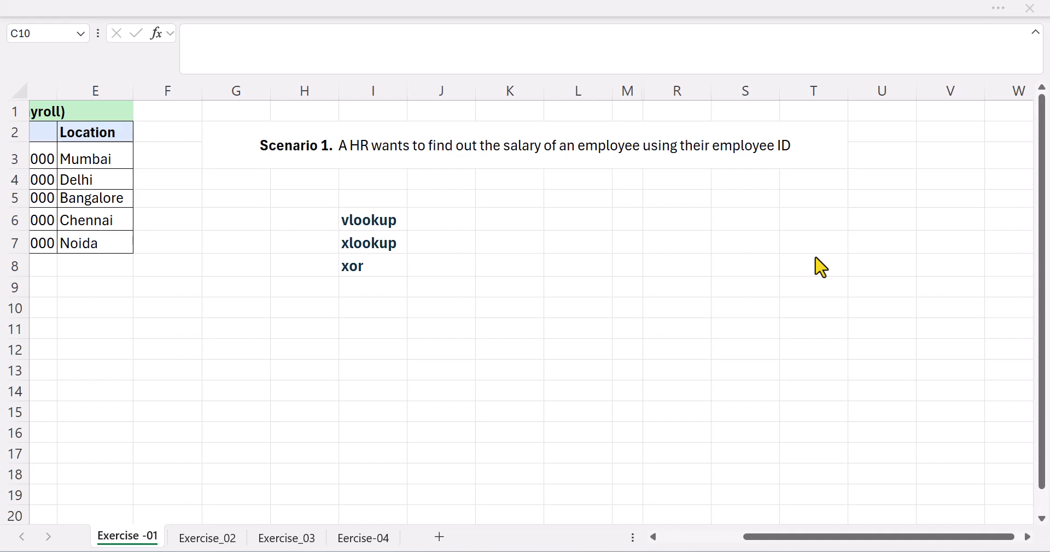
scroll(468, 321, "left", 3)
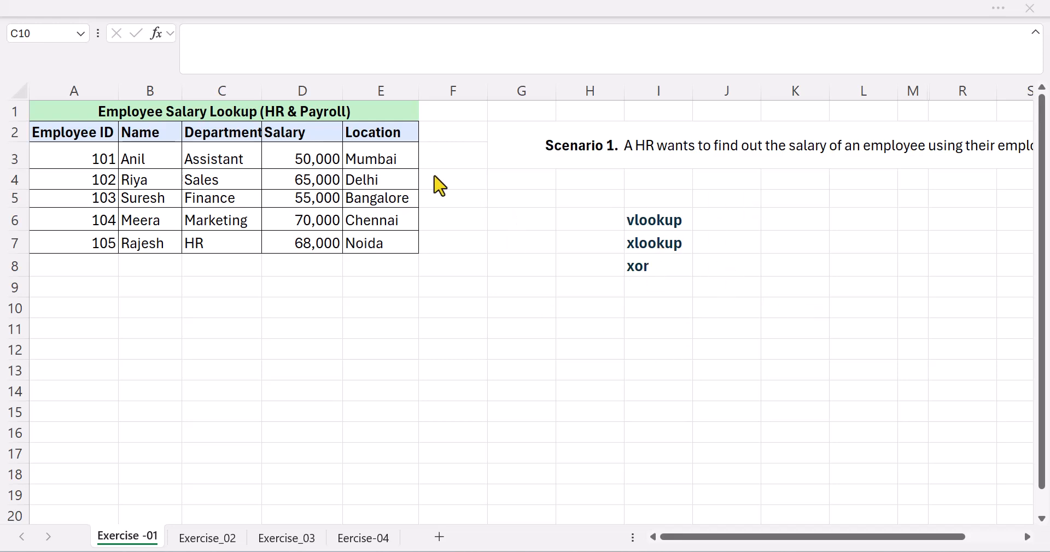
left_click(166, 308)
double_click(205, 308)
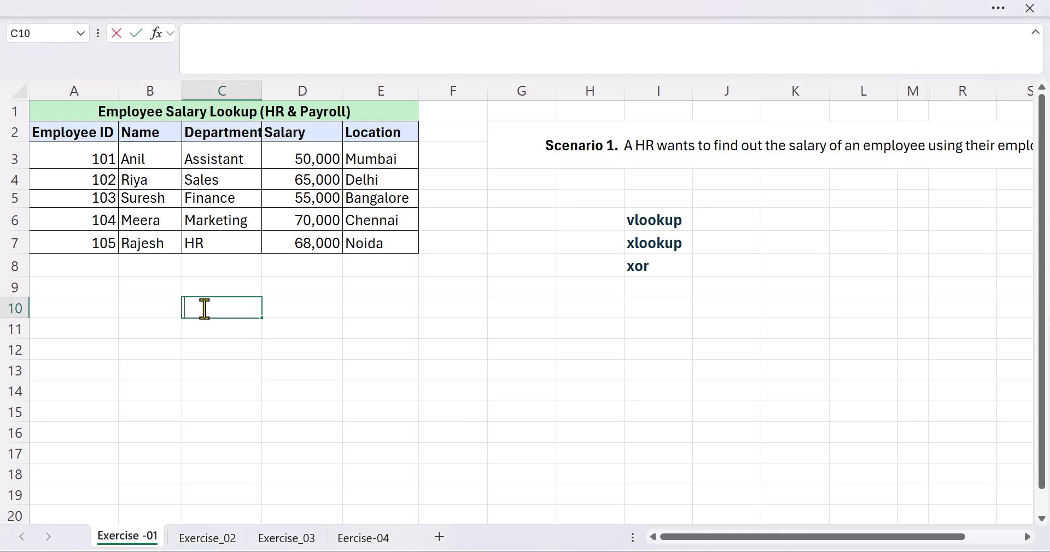
type("=c")
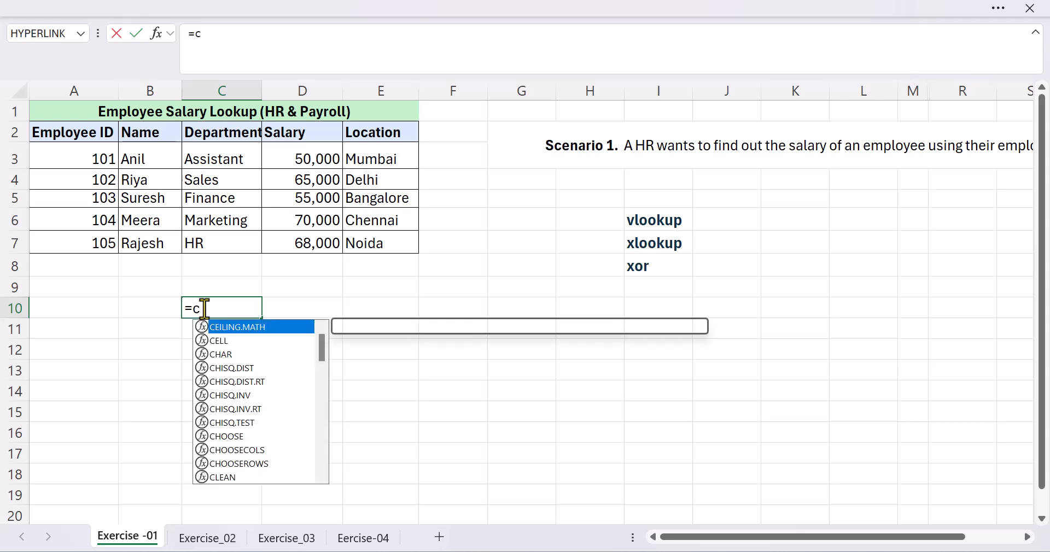
key("BackSpace")
type("vl")
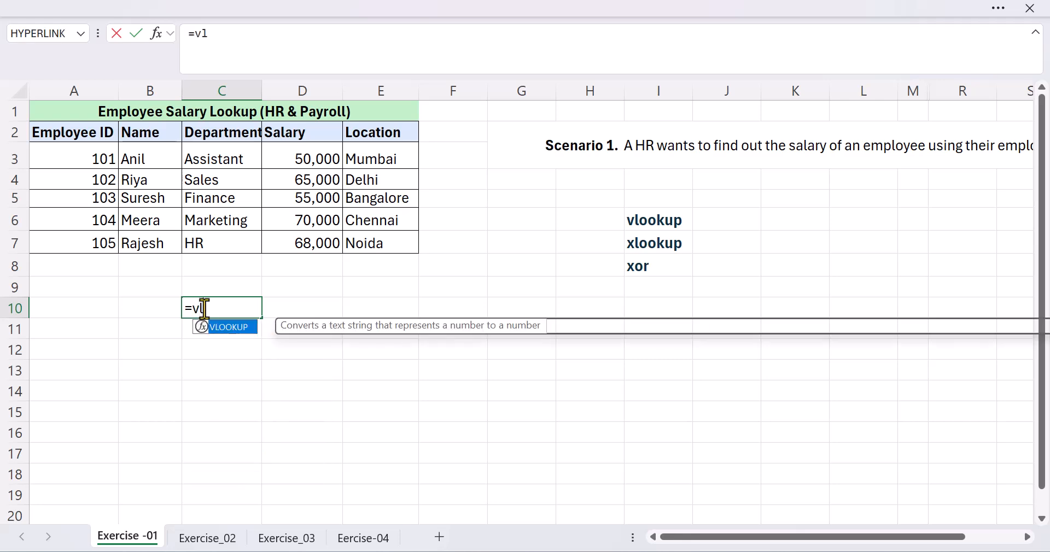
key("Tab")
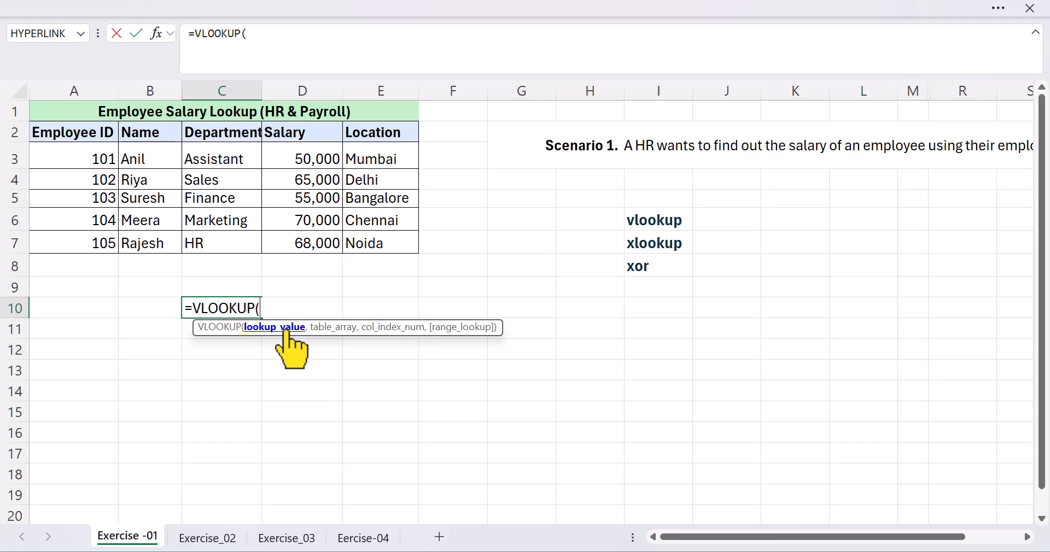
left_click(103, 198)
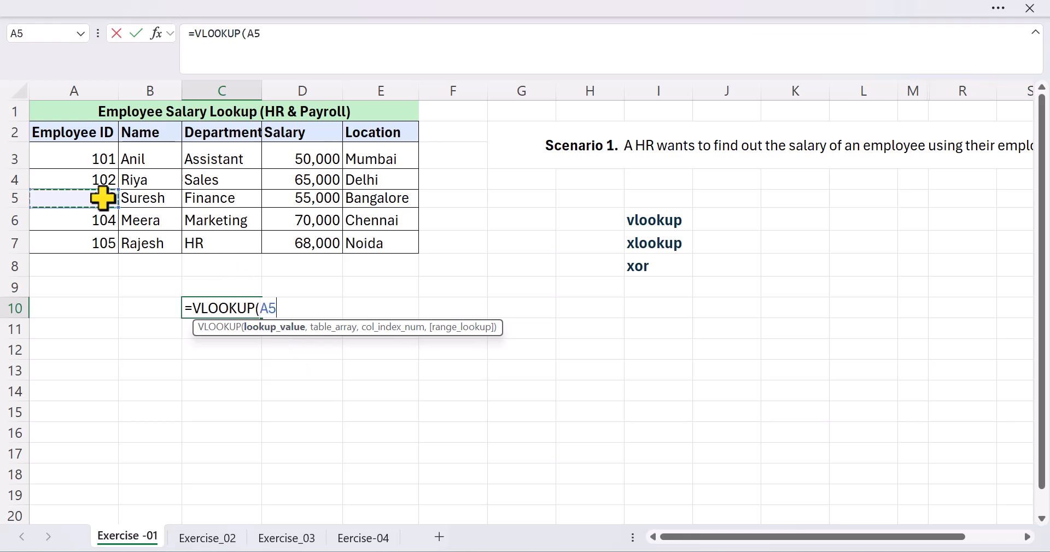
type(",")
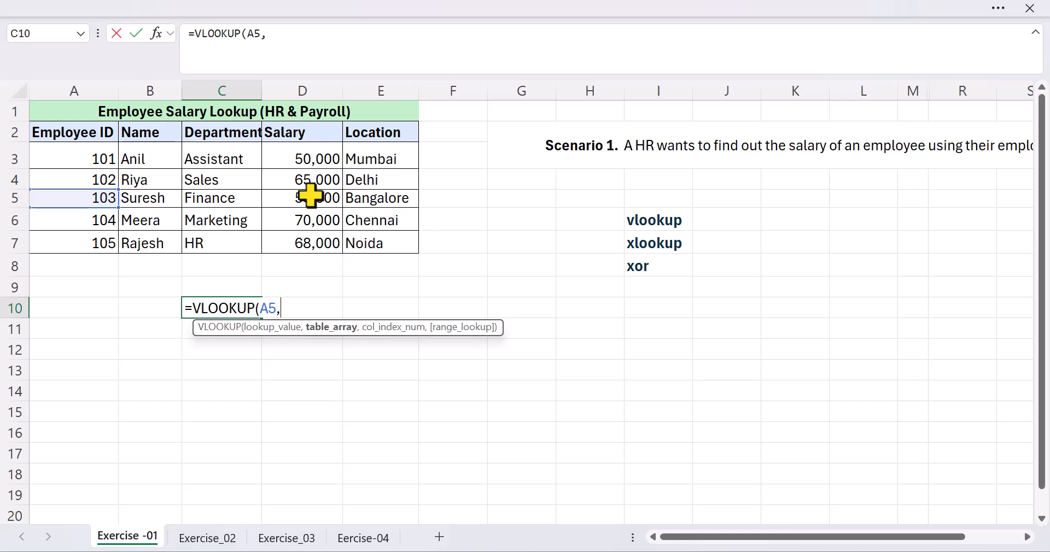
Complete the VLOOKUP in C10 with table array A3:E7, column index 5 and FALSE for an exact match.
left_click(99, 158)
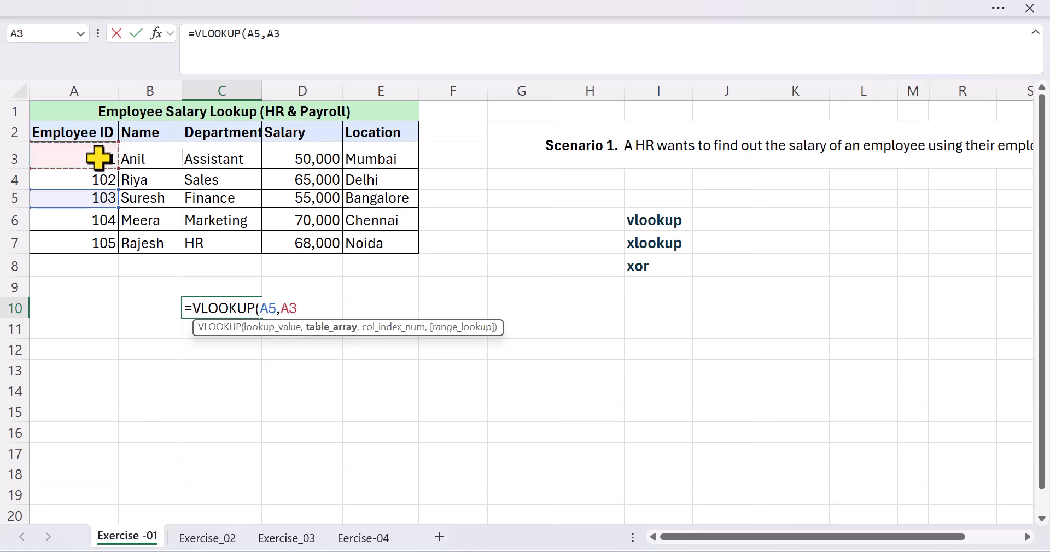
key("shift+Right")
key("shift+Right")
key("shift+Right")
key("shift+Right")
key("shift+Down")
key("shift+Down")
key("shift+Down")
key("shift+Down")
type(",")
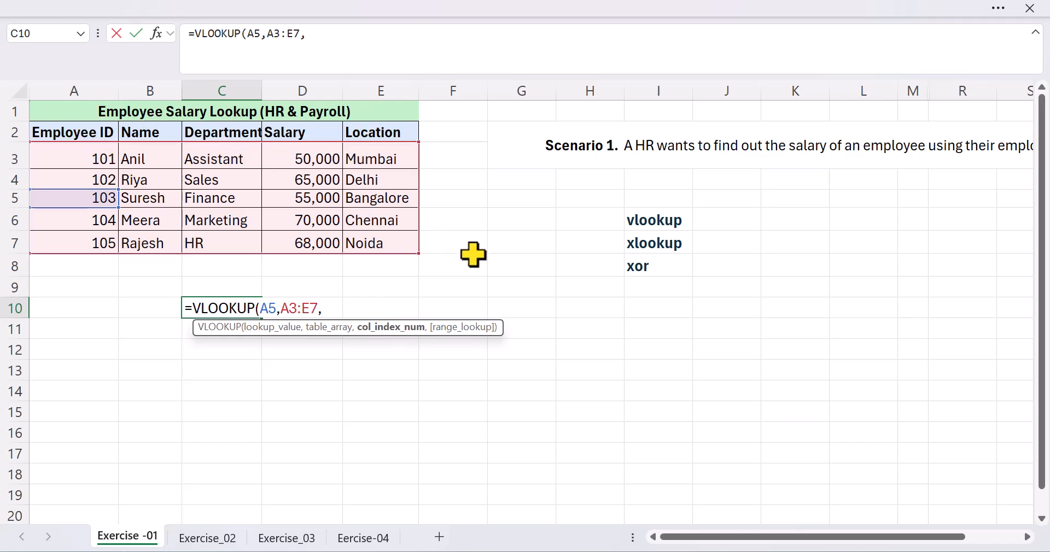
type(",FALSE")
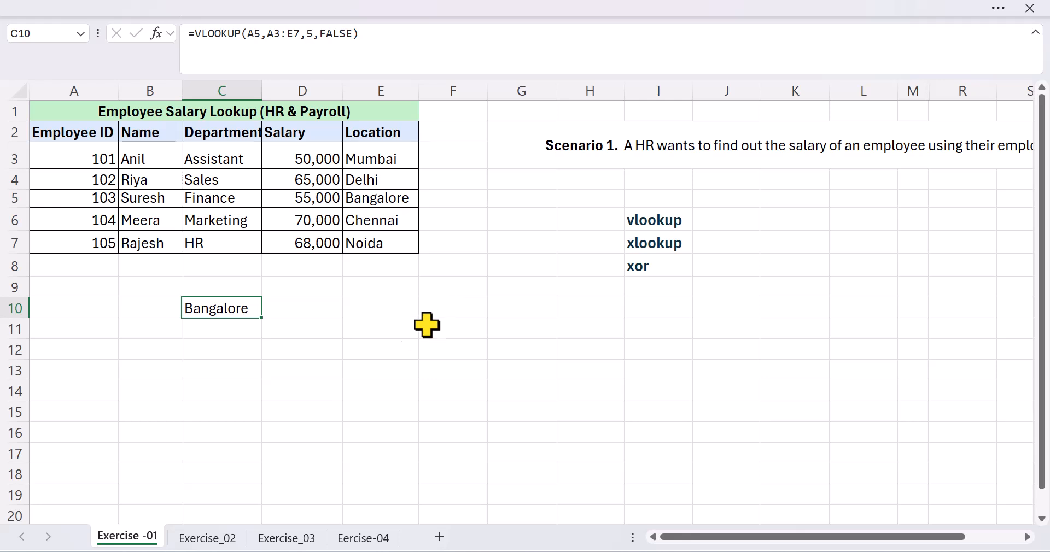
Start an XLOOKUP formula in cell C13 with lookup value A6 and lookup array A3:A7.
left_click(219, 372)
type("=XLOOKUP(")
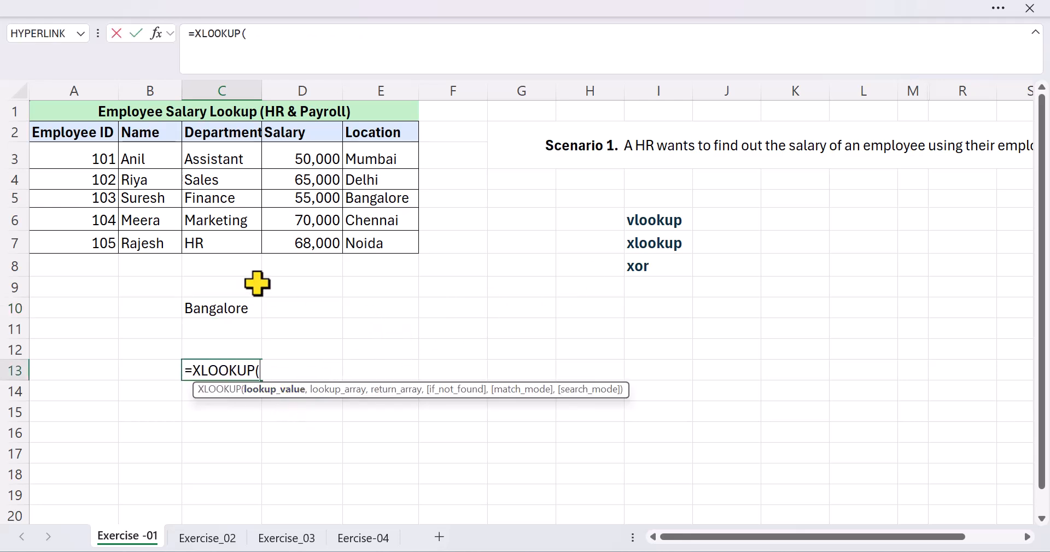
left_click(112, 224)
type(",")
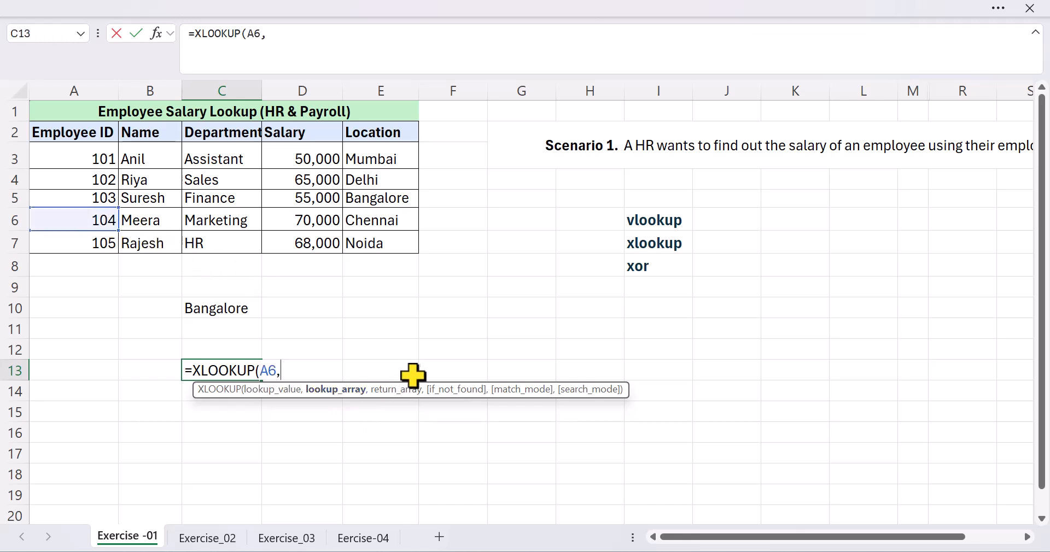
left_click(99, 159)
key("ctrl+shift+Down")
type(",")
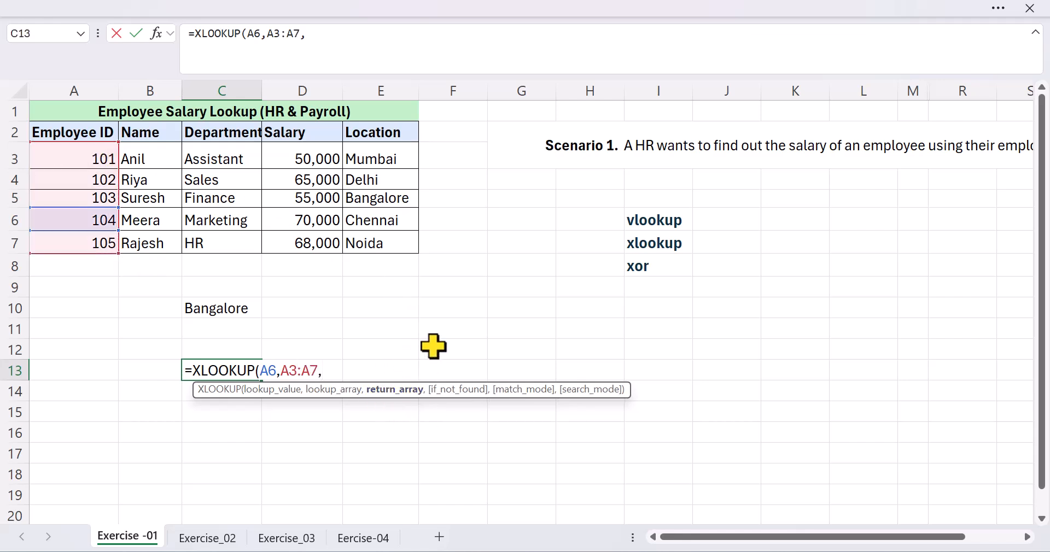
Complete the XLOOKUP in C13 with return array D3:D7, "not_found" as the fallback text and match mode 0.
left_click(322, 161)
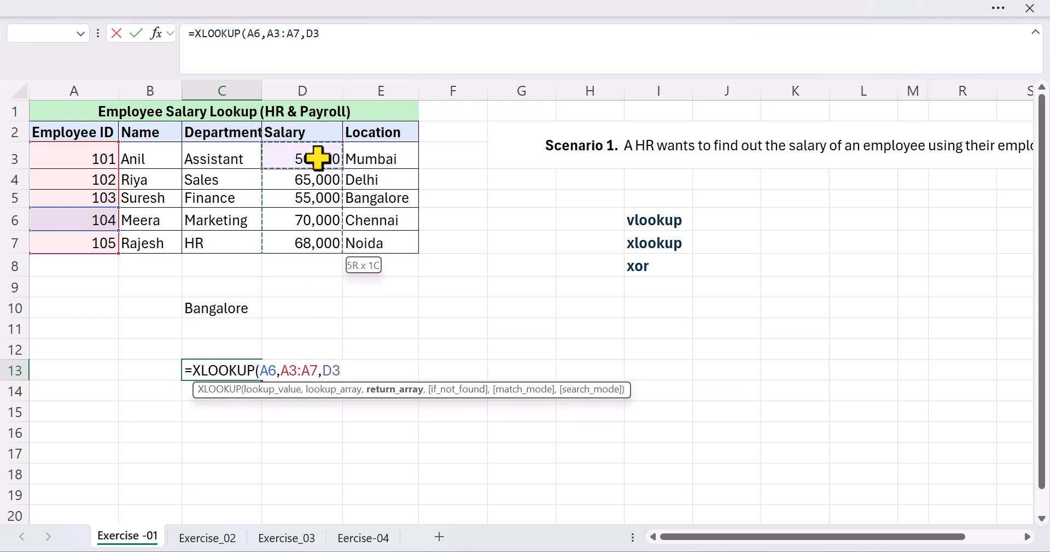
key("ctrl+shift+Down")
type(",")
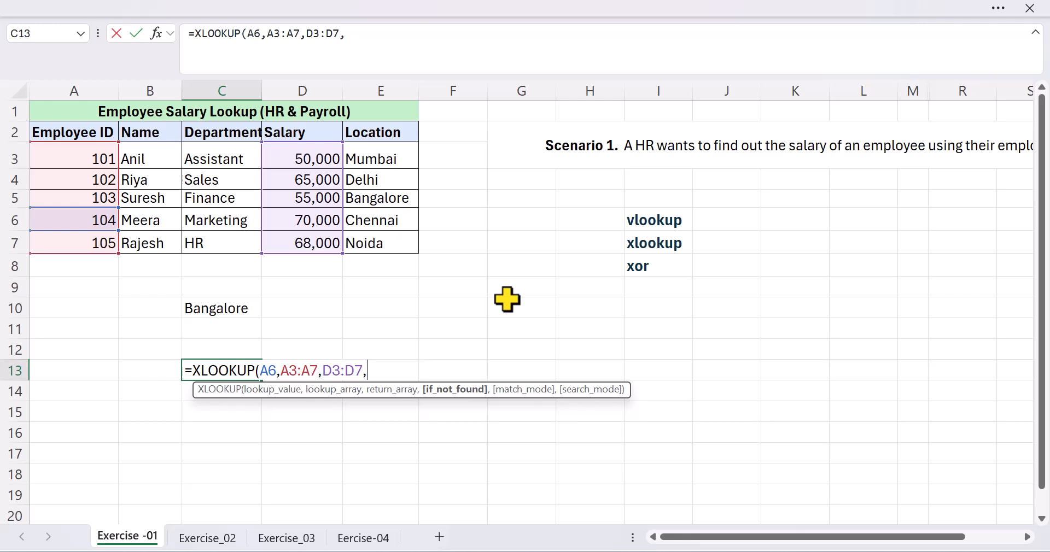
type("\"not_found\",")
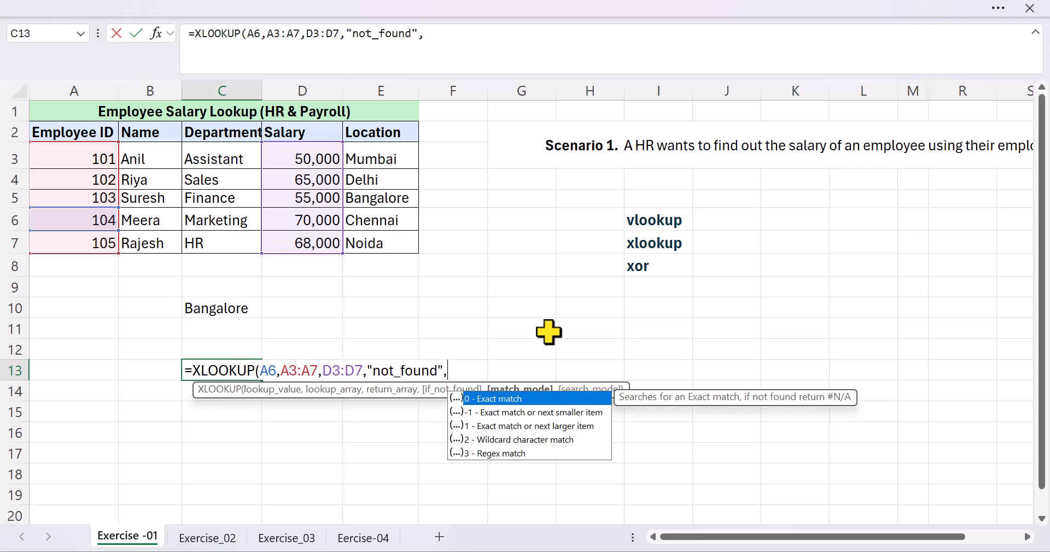
type("0,")
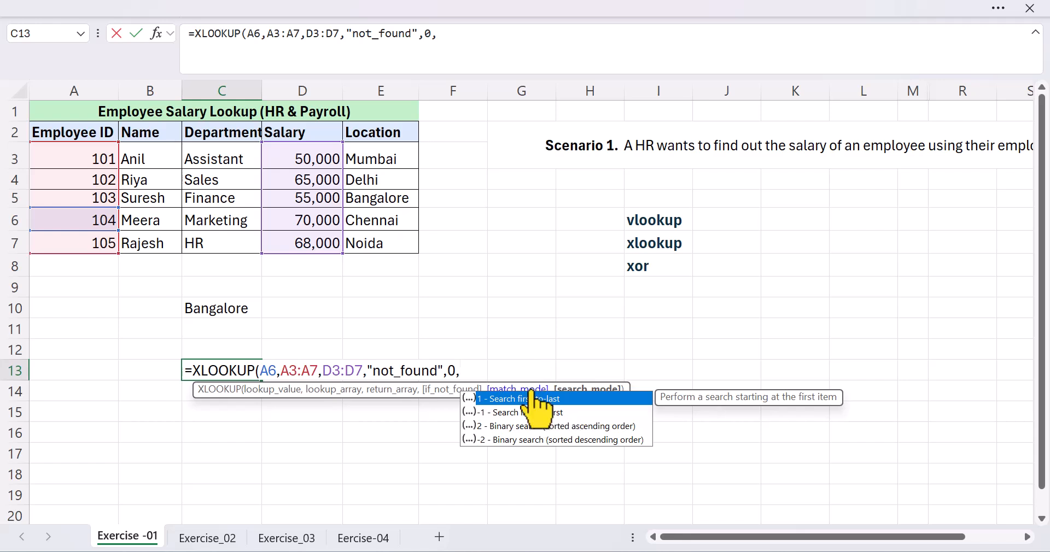
key("Return")
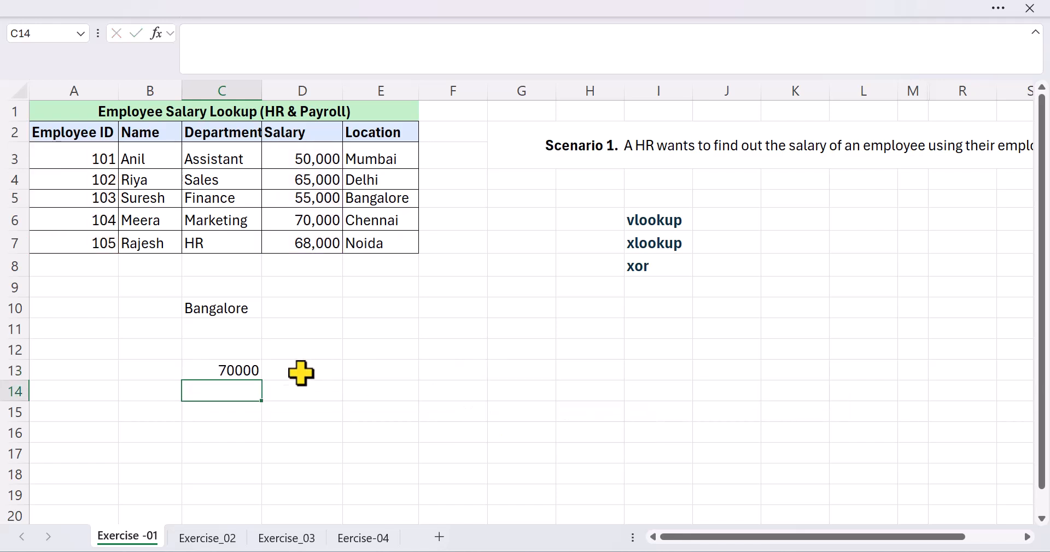
left_click(246, 372)
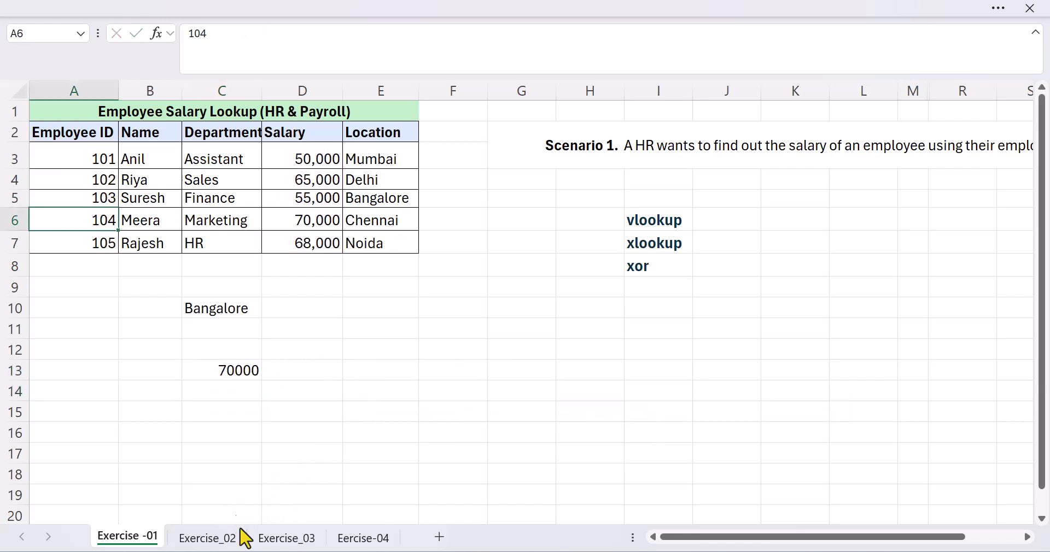
On the Exercise_02 sheet, start a VLOOKUP formula in cell B11 with product name cell A6 as the lookup value.
left_click(227, 541)
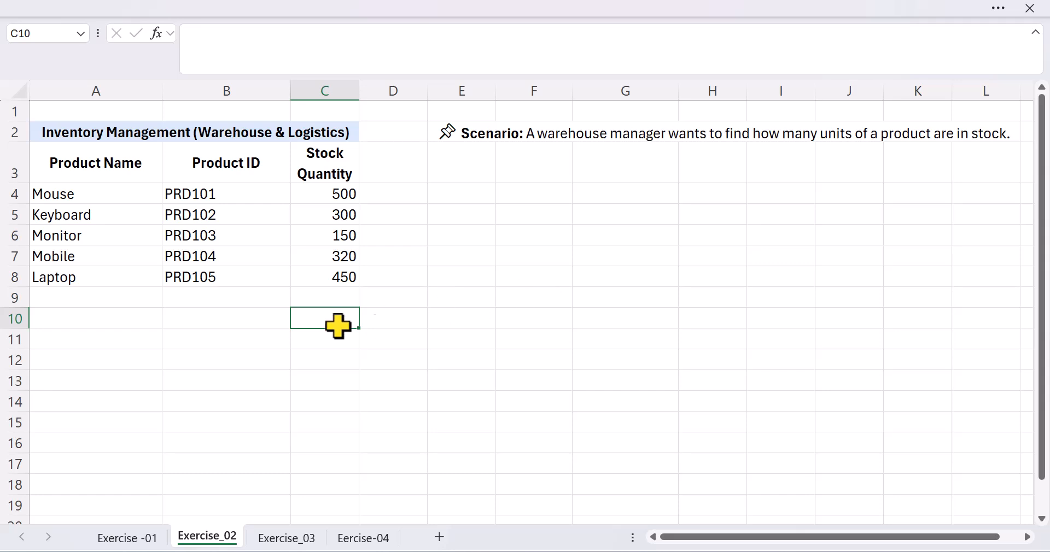
left_click(253, 338)
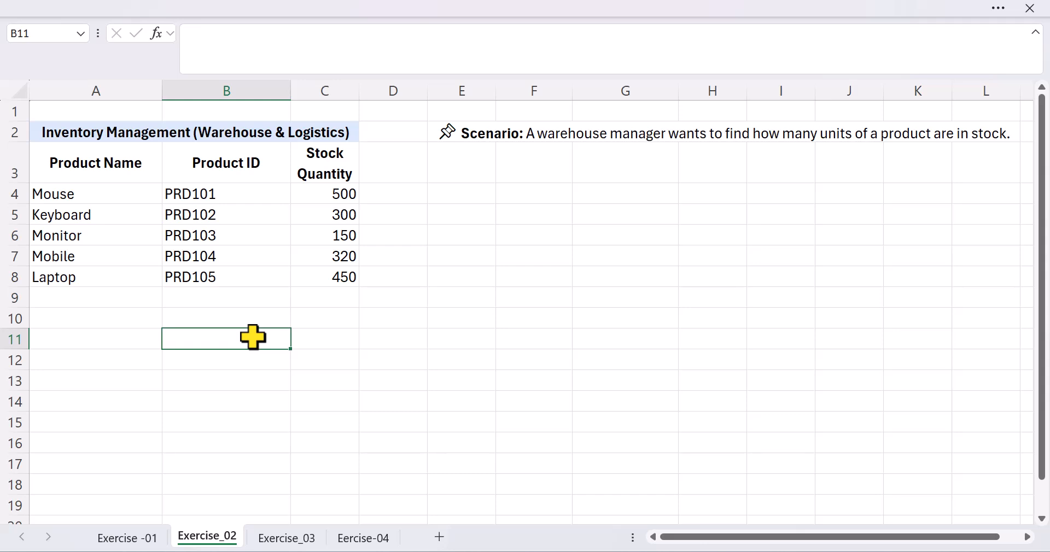
type("=vlo")
key("Tab")
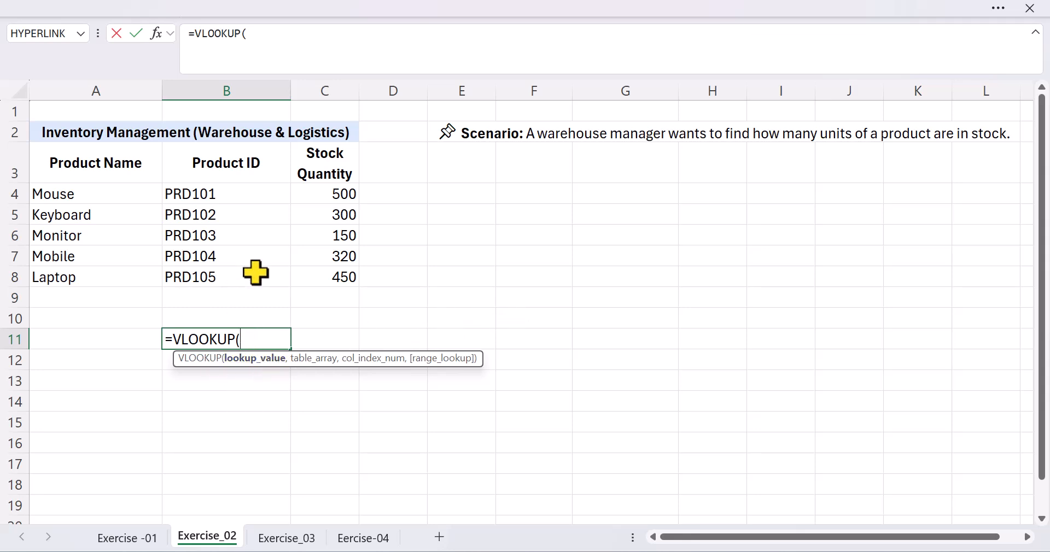
left_click(121, 237)
type(",")
Complete the VLOOKUP in B11 with table array A4:C8, column index 3 and FALSE for an exact match.
left_click(99, 192)
key("ctrl+shift+Right")
key("ctrl+shift+Down")
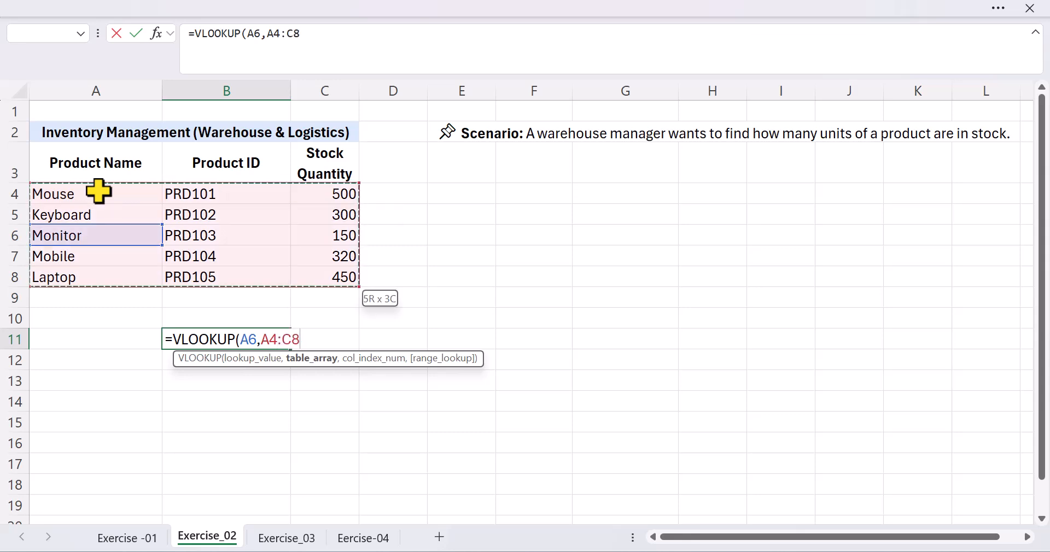
type(",")
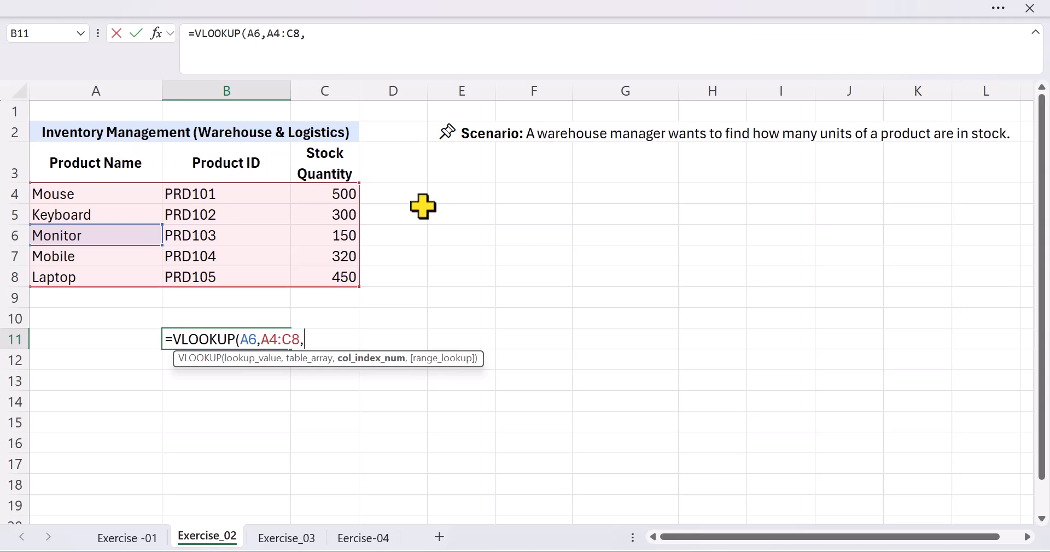
type("3,")
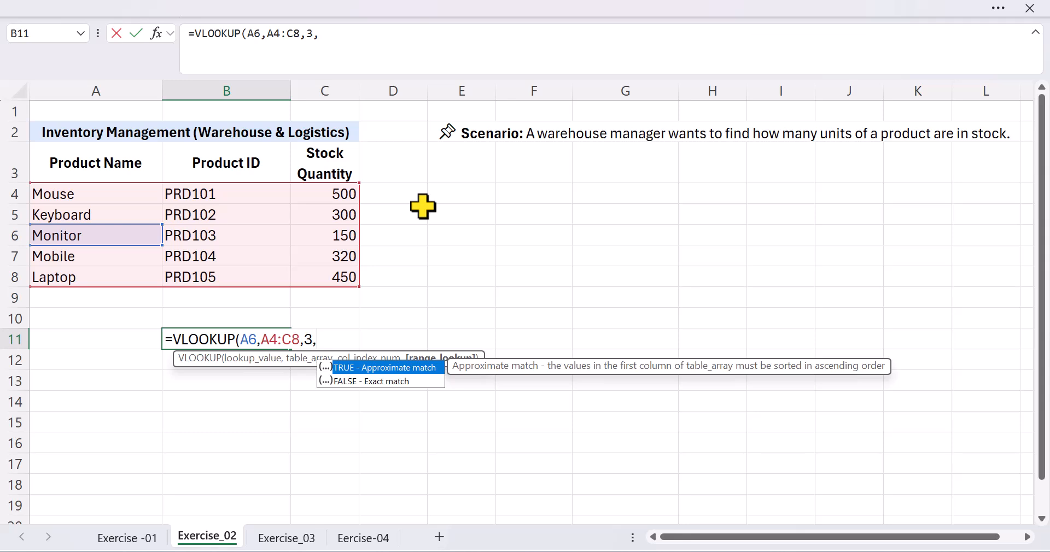
type("false")
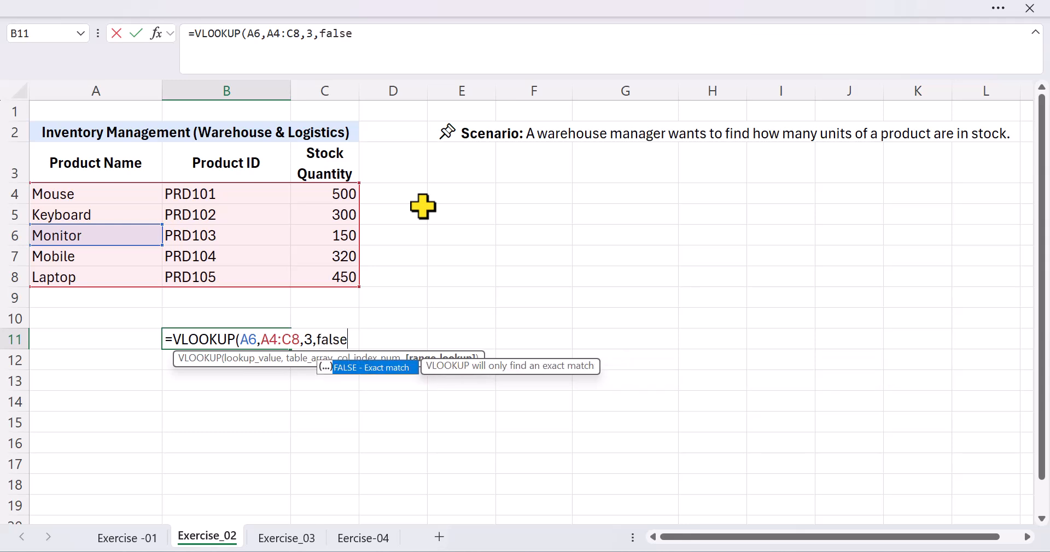
key("Tab")
type(")")
key("Return")
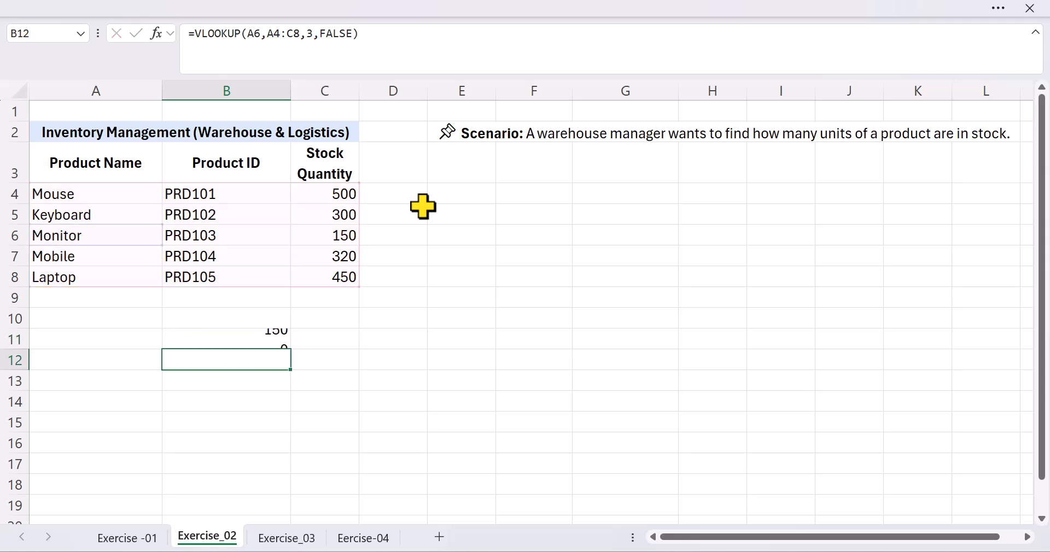
left_click(262, 338)
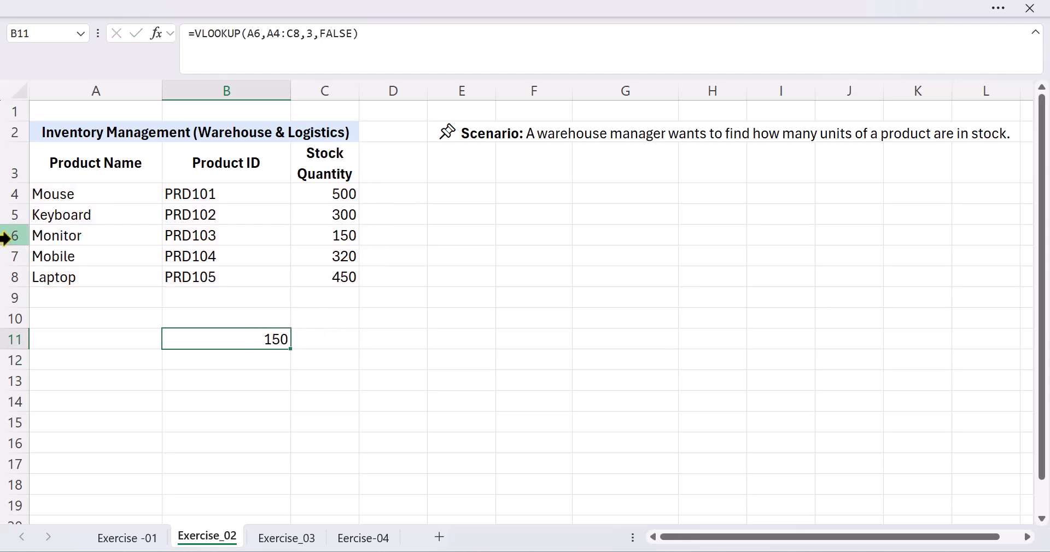
Build an XLOOKUP formula in cell B13 with lookup value A4, lookup array A4:A8 and a return array starting at stock quantity cell C4.
left_click(250, 375)
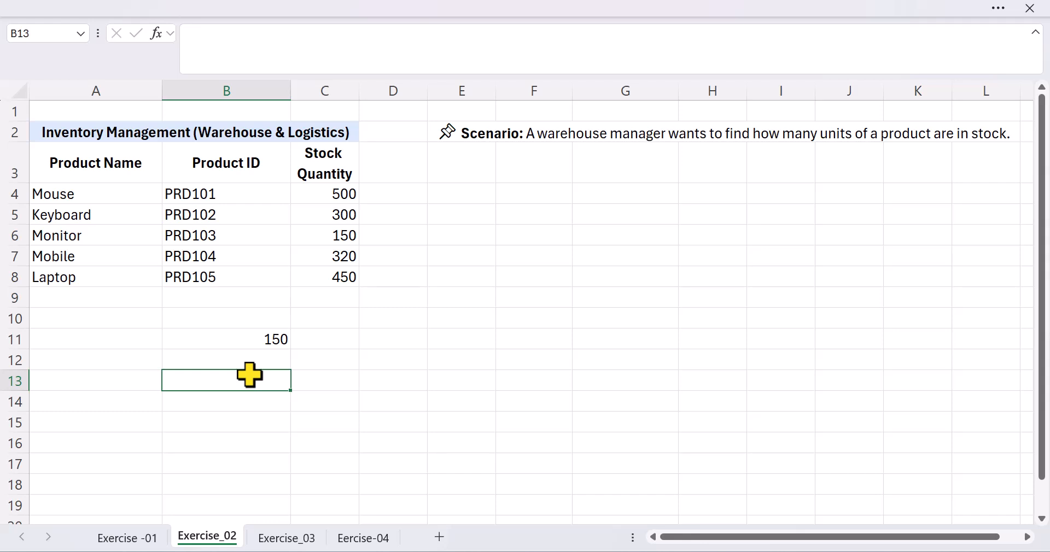
type("=xlo")
key("Tab")
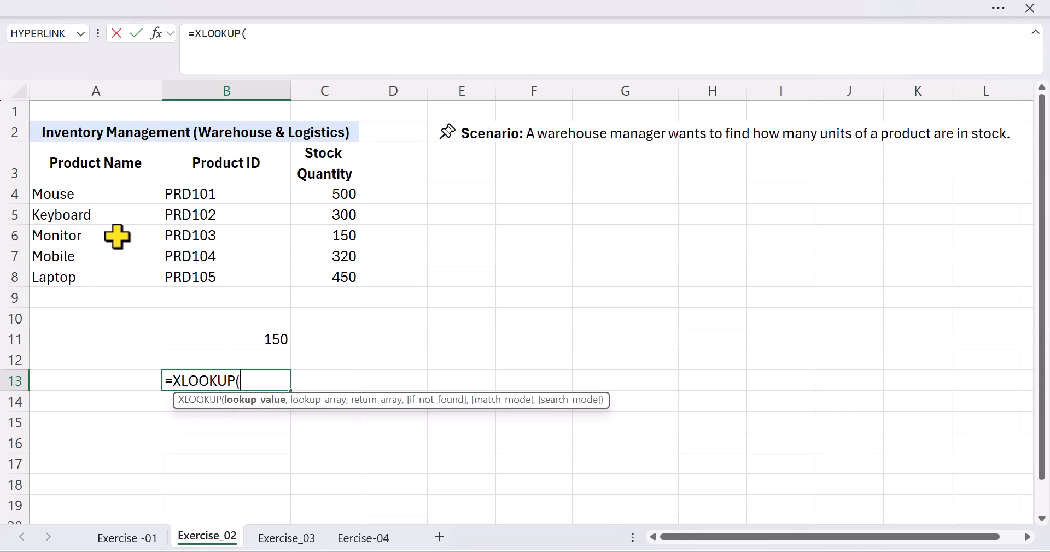
left_click(97, 196)
type(",")
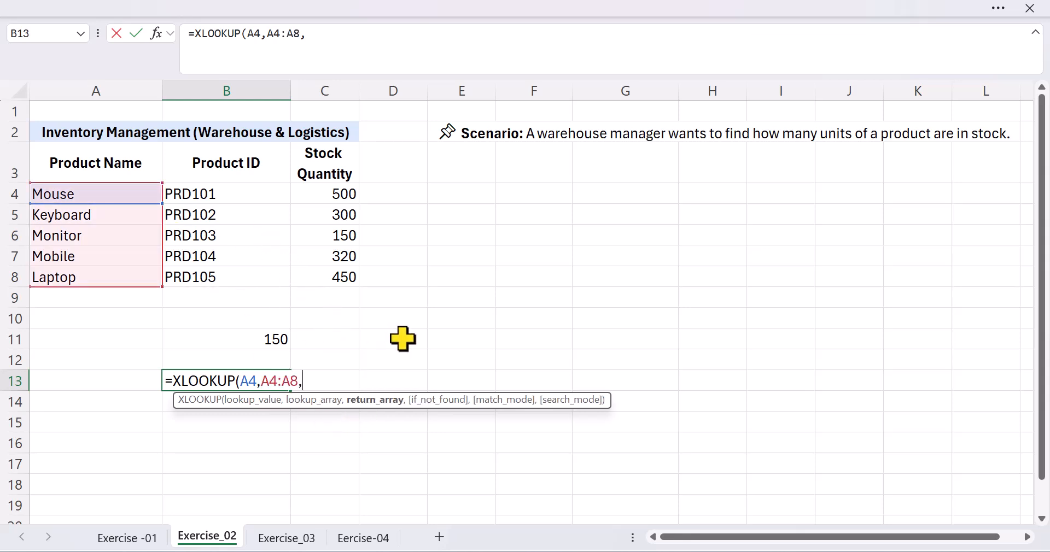
left_click(342, 193)
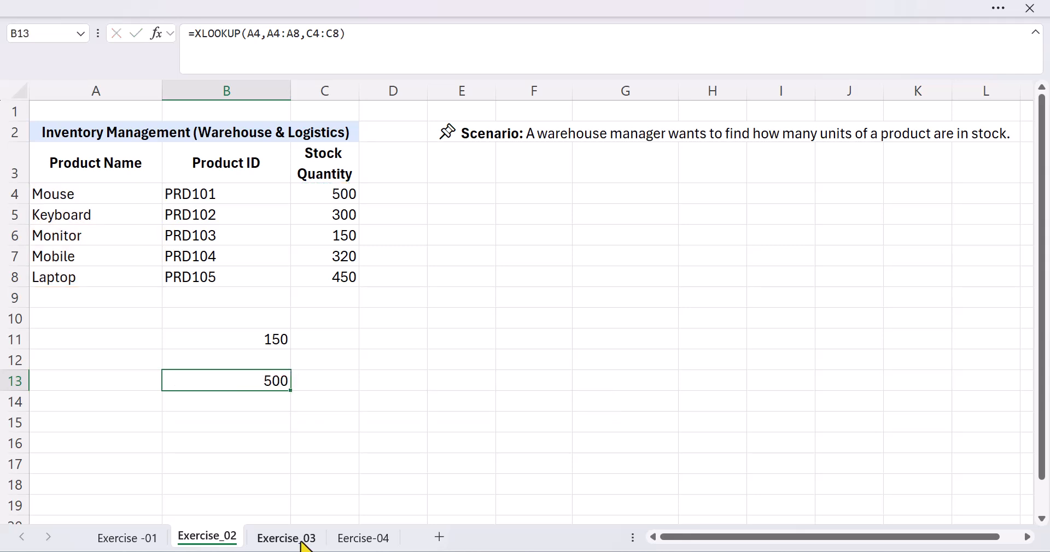
Open the Exercise_03 sheet and select cell B13 below the customer order table.
left_click(304, 545)
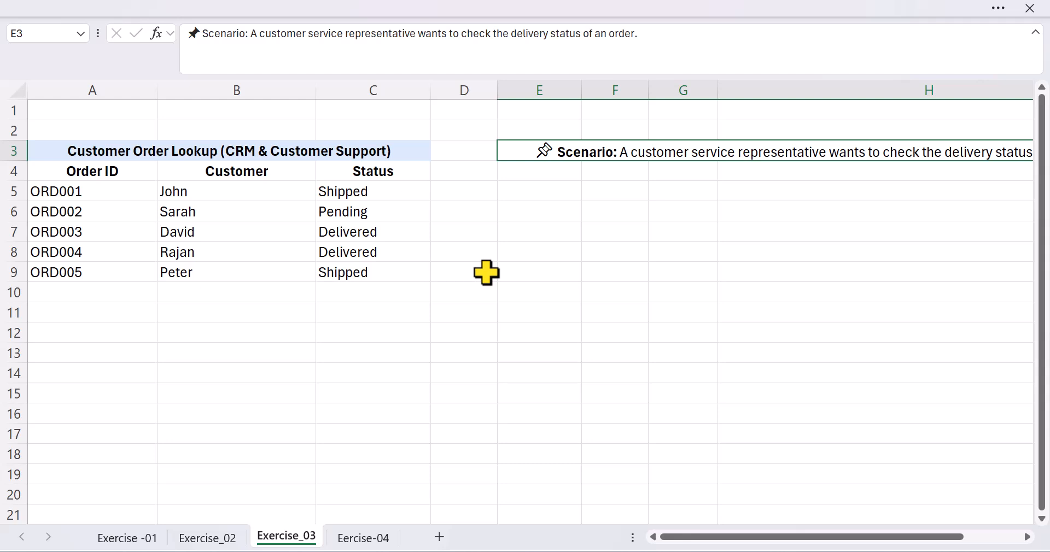
left_click(248, 352)
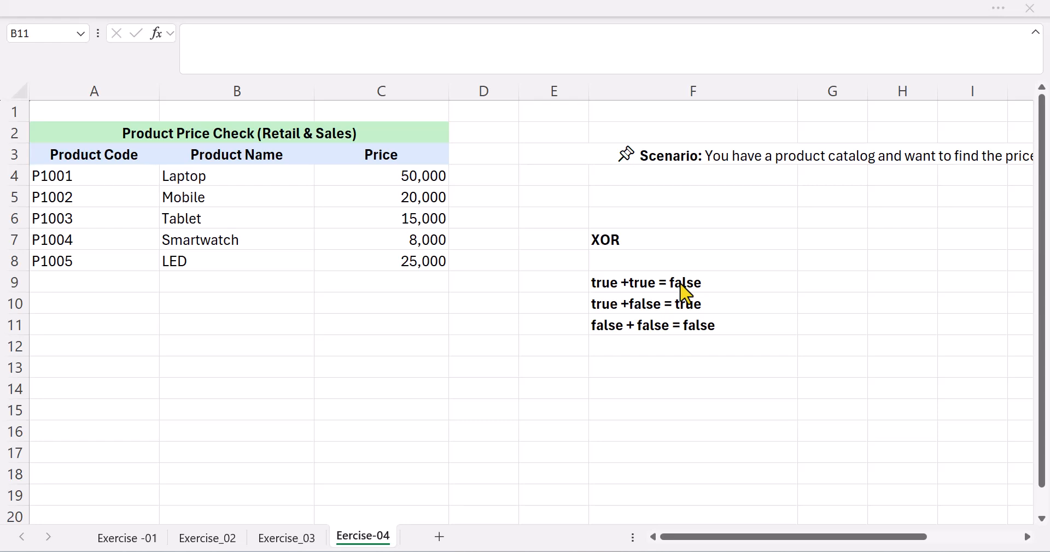
On the Eercise-04 sheet, enter the formula =XOR(C5>20,000,C6>15,000) in cell B11 to test the Mobile and Tablet prices.
type("=XOR(")
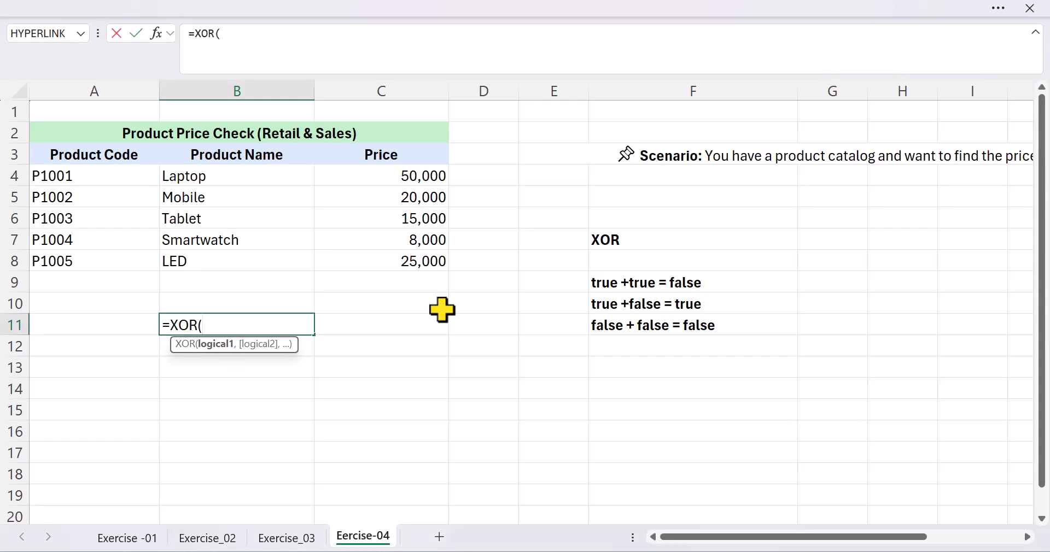
left_click(439, 201)
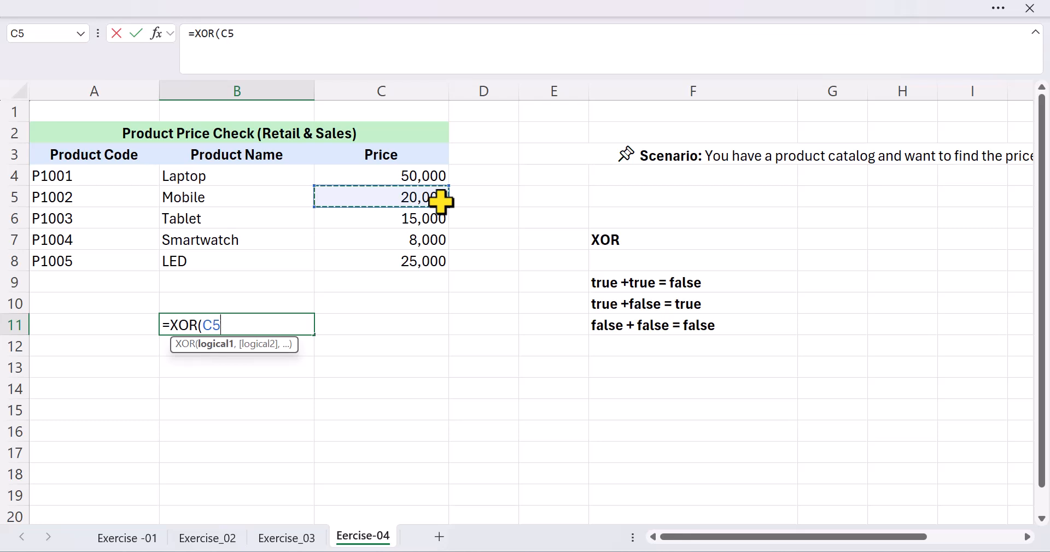
type(">2")
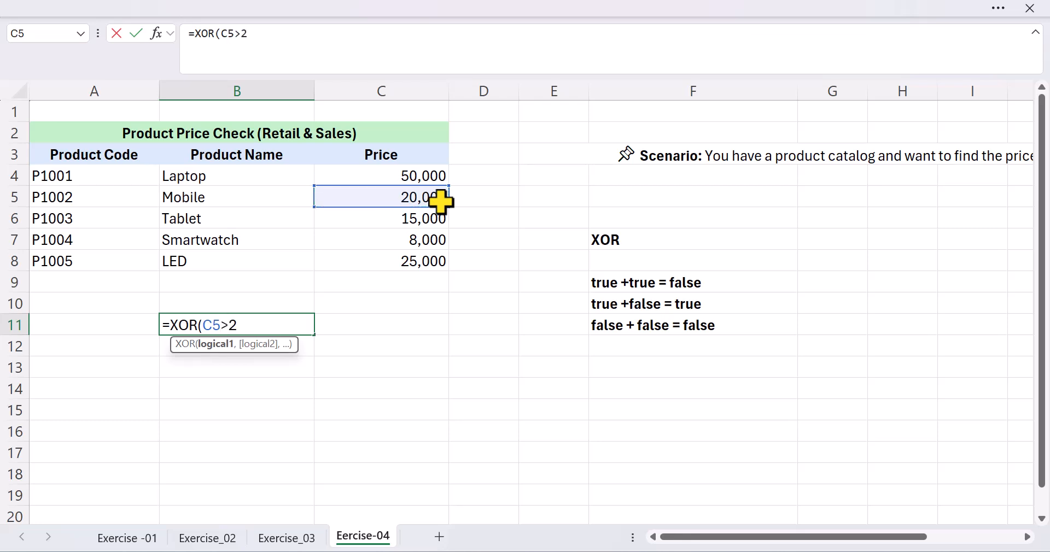
type("0,000,")
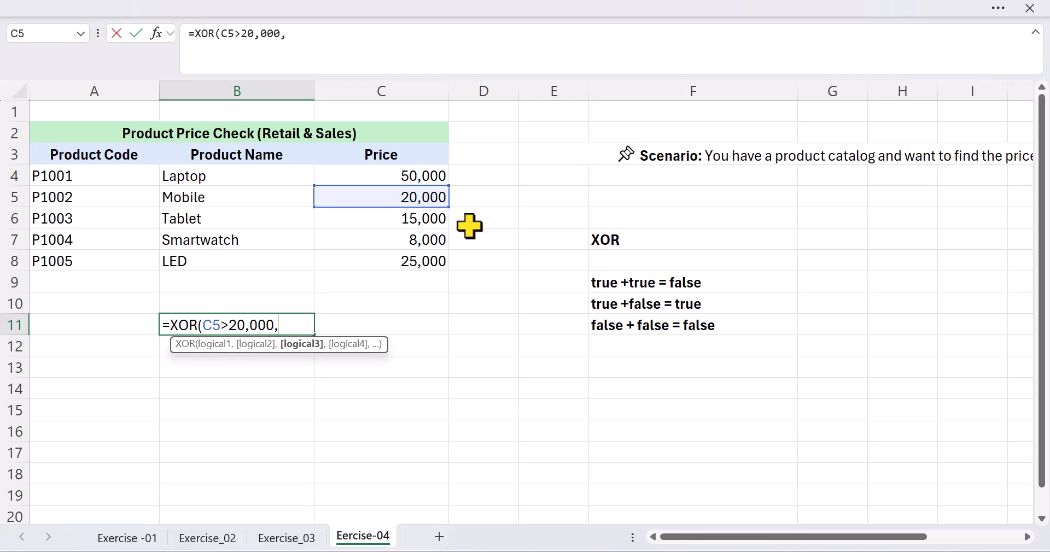
left_click(441, 218)
type(">15,000")
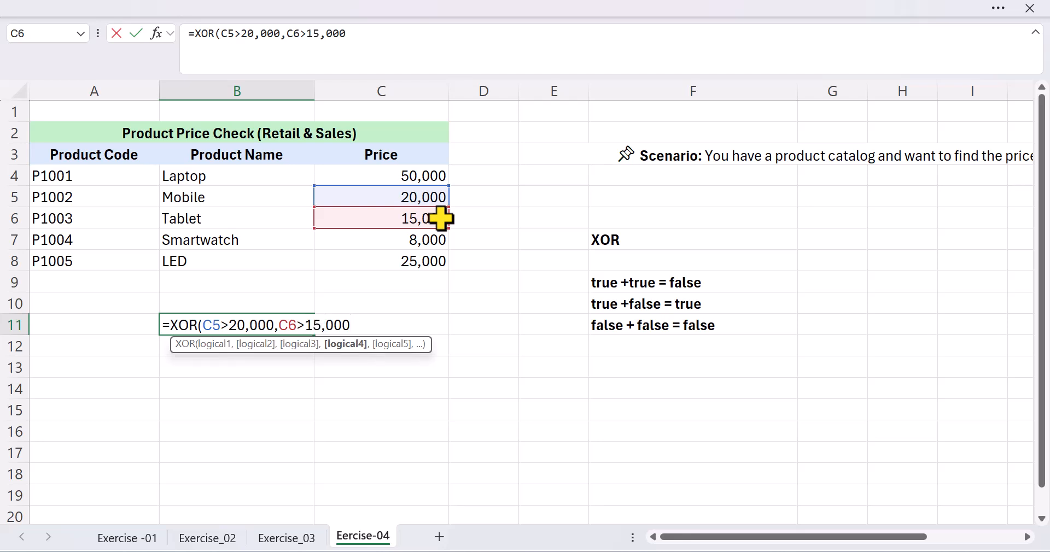
type(")")
key("Return")
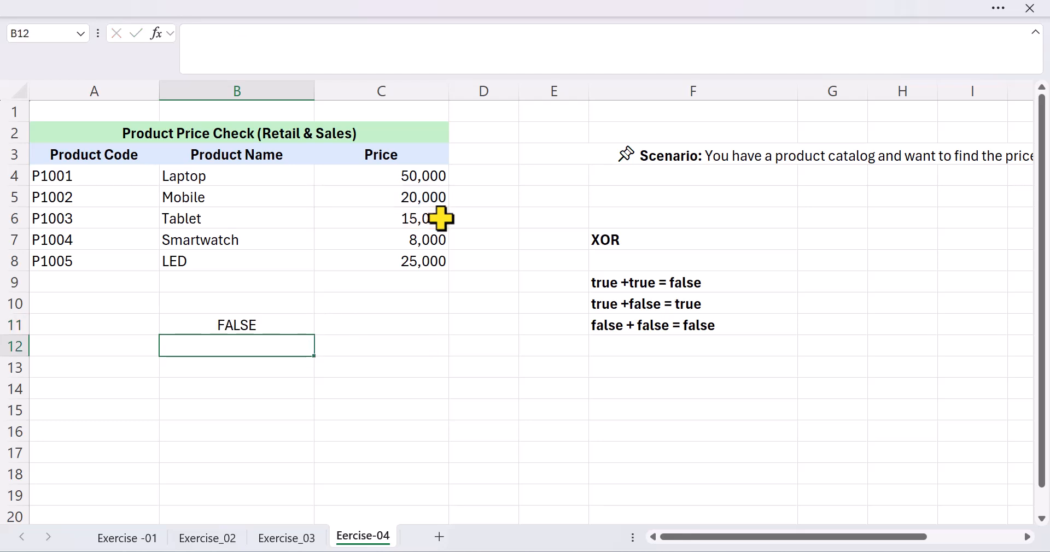
Edit the XOR formula in B11 so that the C5 condition uses the equals operator (C5=20).
left_click(288, 323)
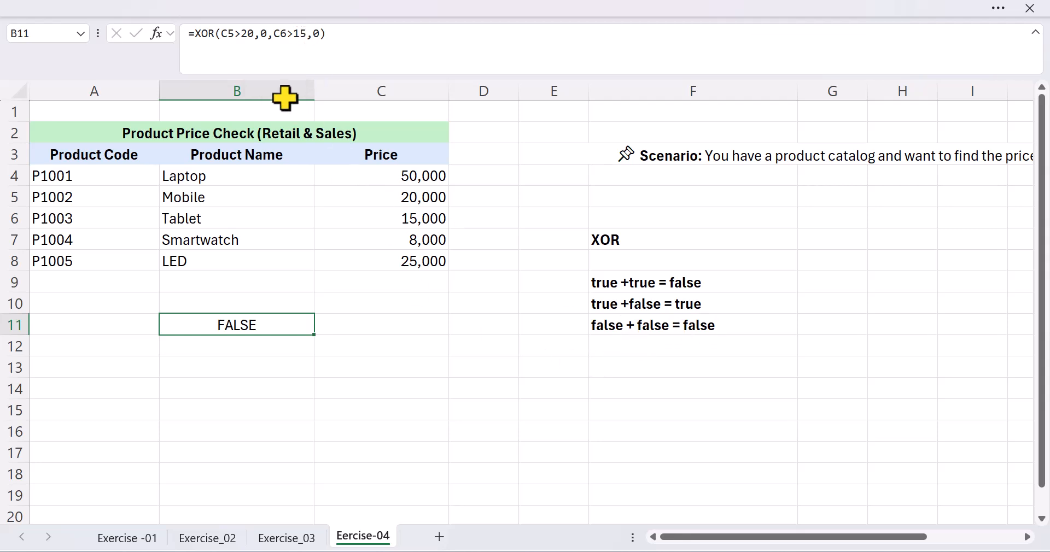
left_click(241, 36)
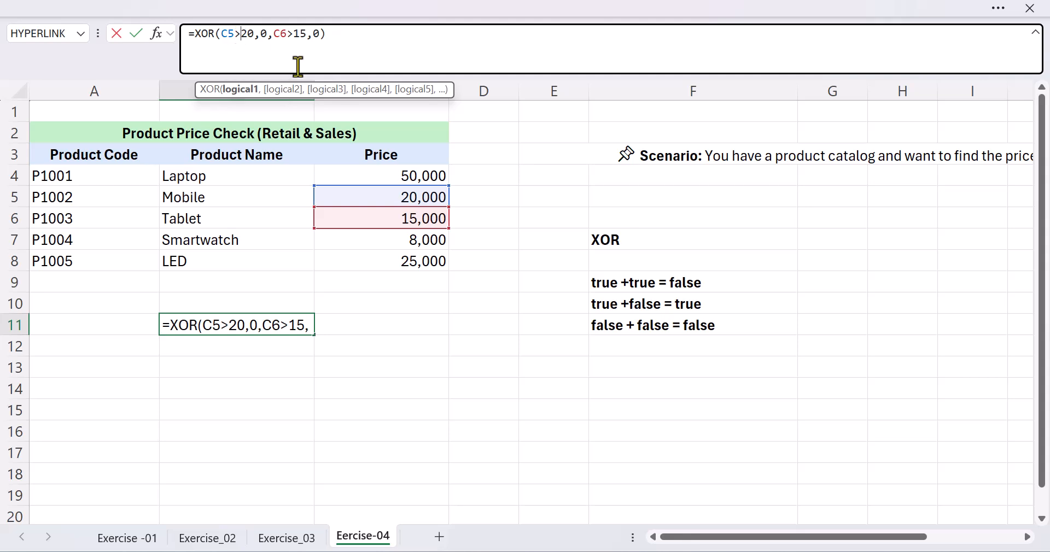
key("BackSpace")
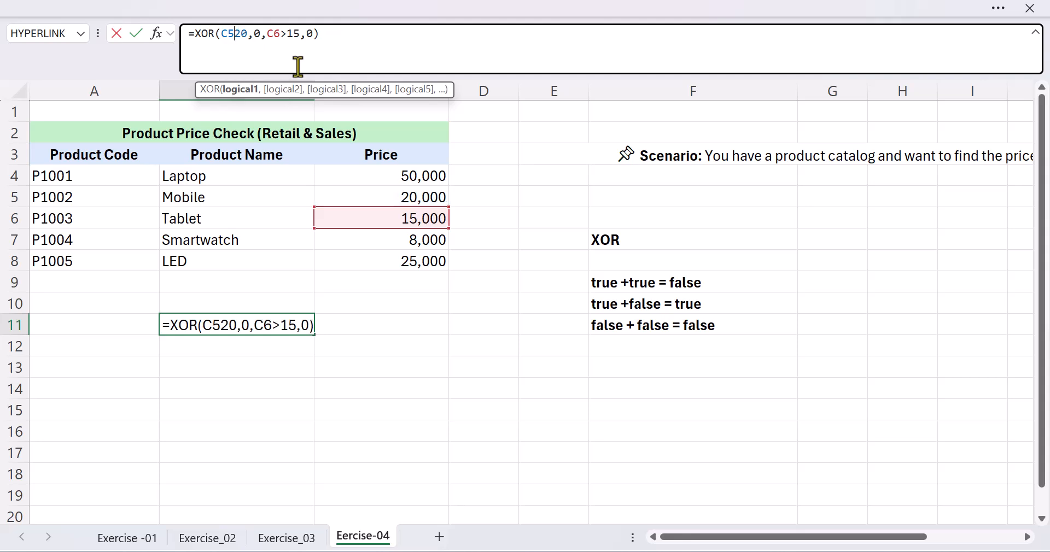
type("=")
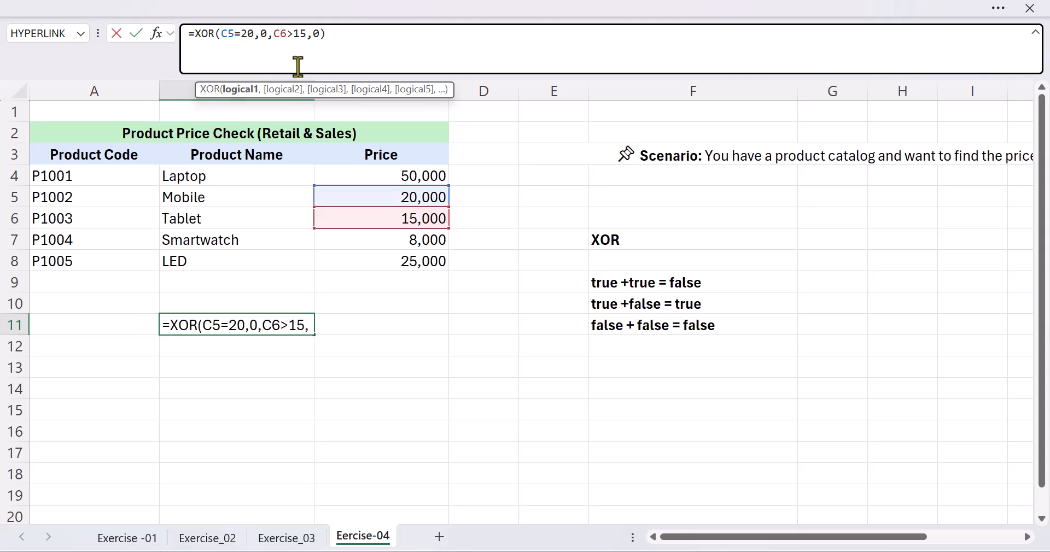
left_click(335, 35)
key("Return")
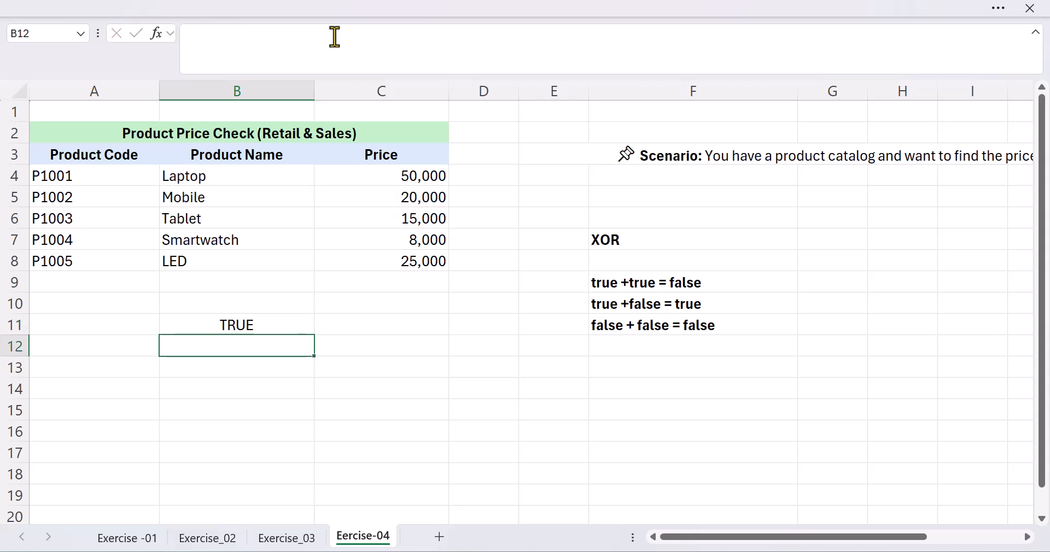
Edit the XOR formula in B11 so that the C6 condition uses the equals operator (C6=15), and reselect the cell.
left_click(258, 326)
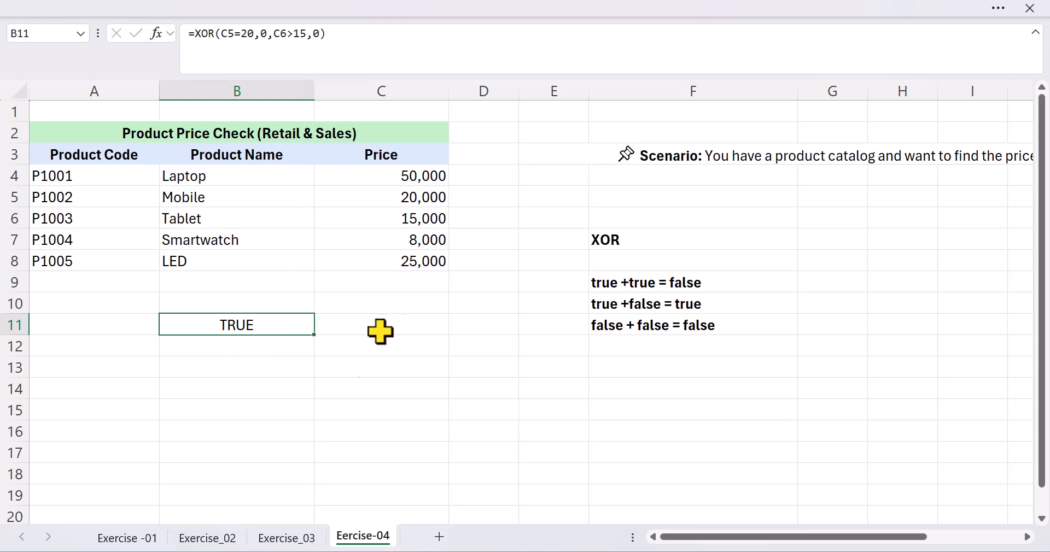
left_click(294, 34)
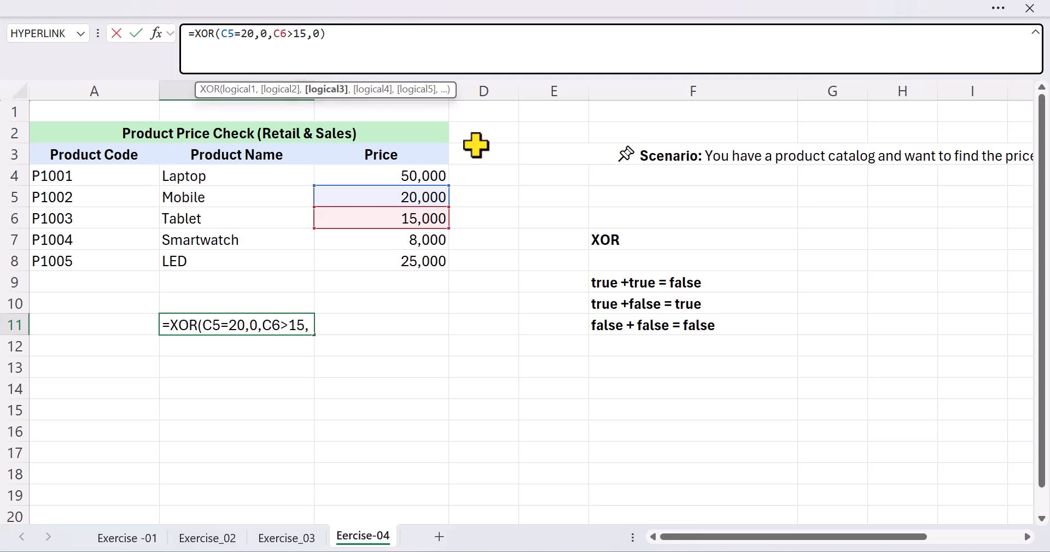
key("BackSpace")
type("=")
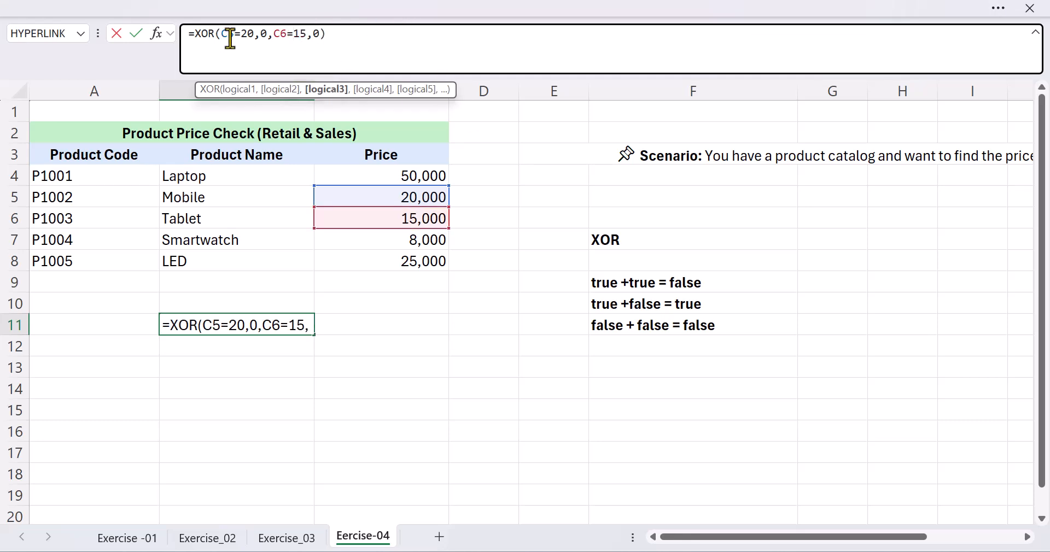
left_click(327, 35)
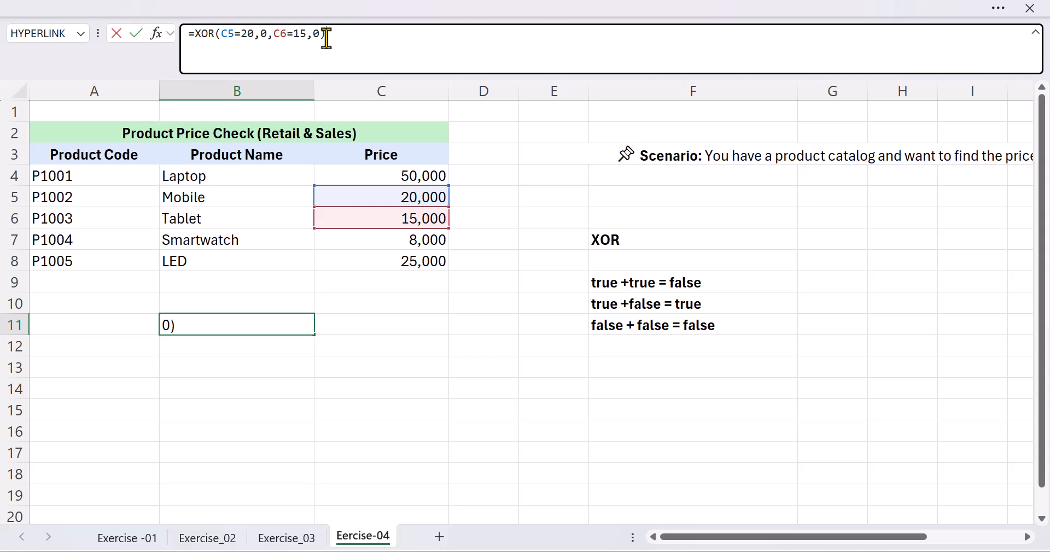
key("Return")
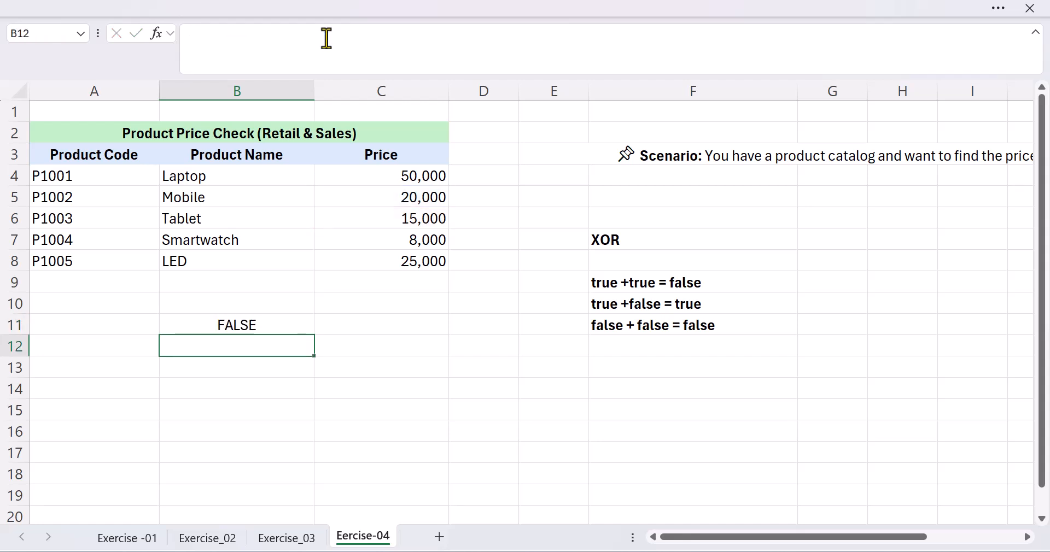
left_click(239, 327)
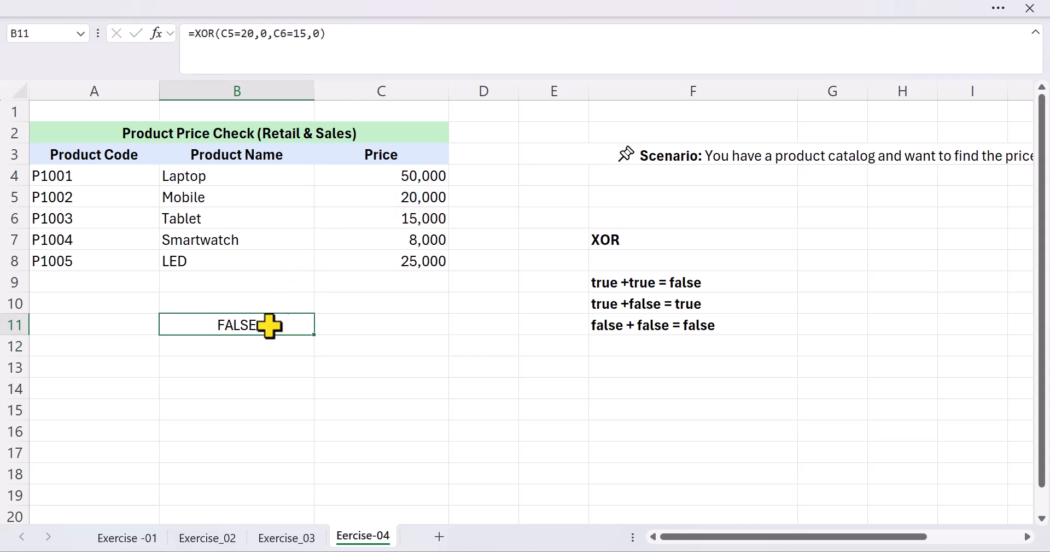